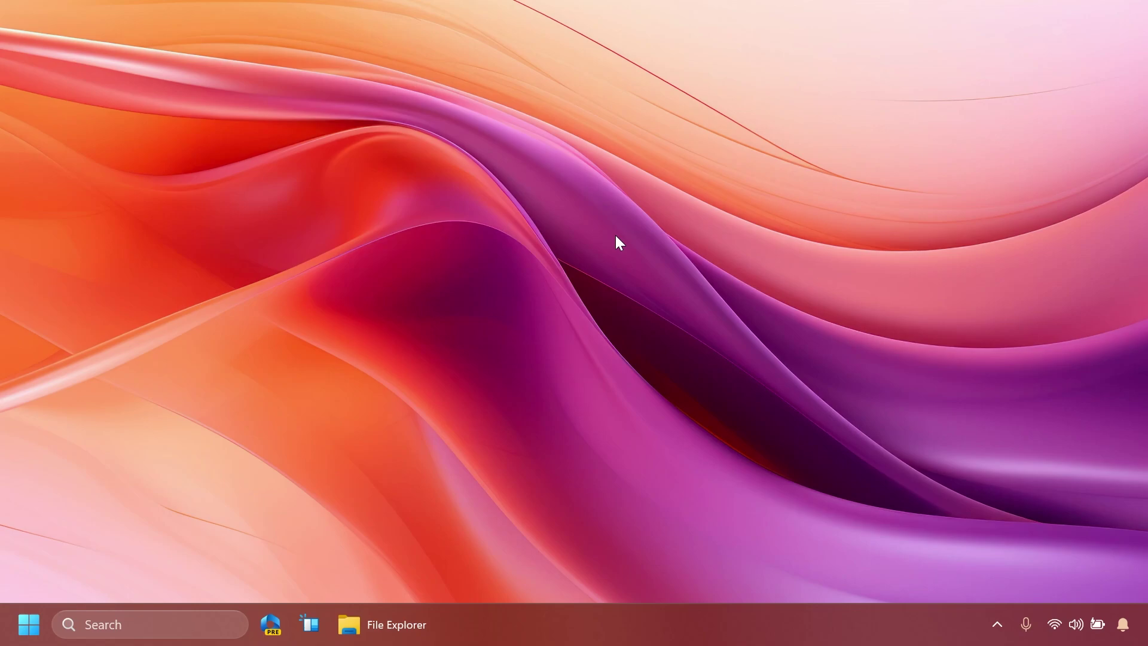
Check the Windows version information in Settings, then close Settings.
key("super")
type("vers")
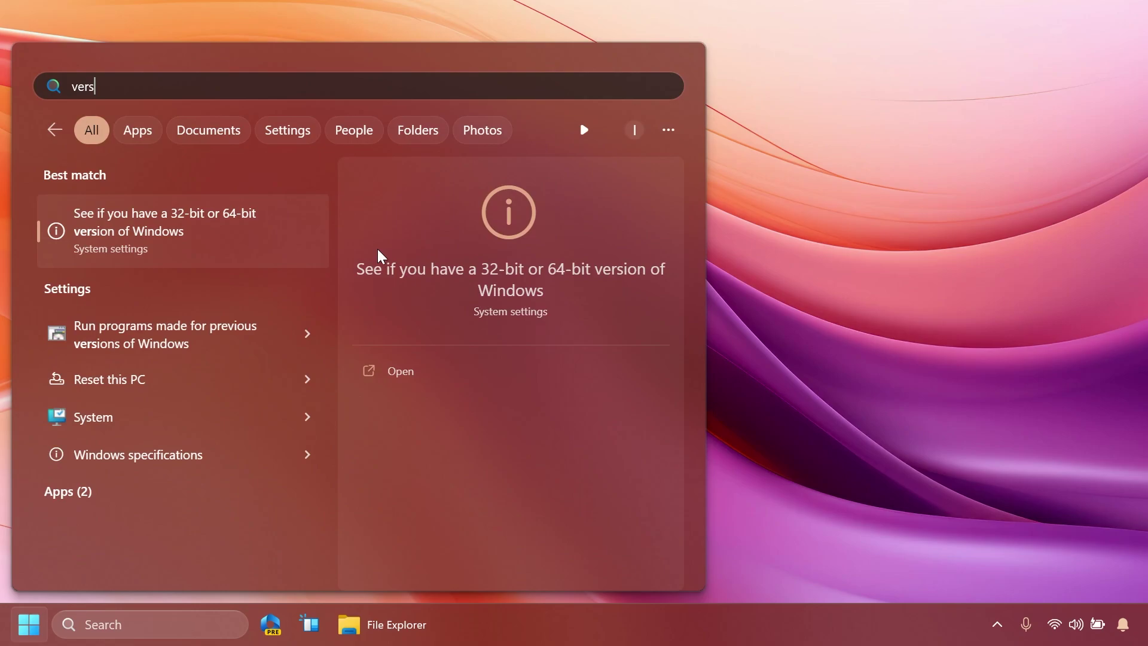
key("Return")
scroll(421, 351, "down", 6)
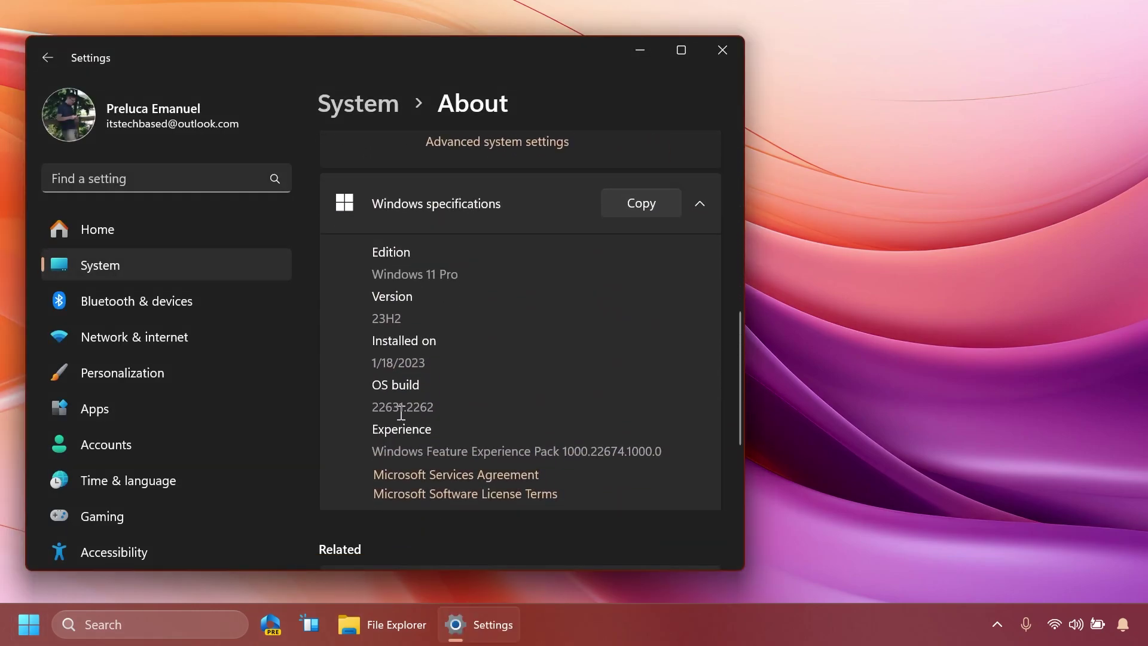
left_click(723, 50)
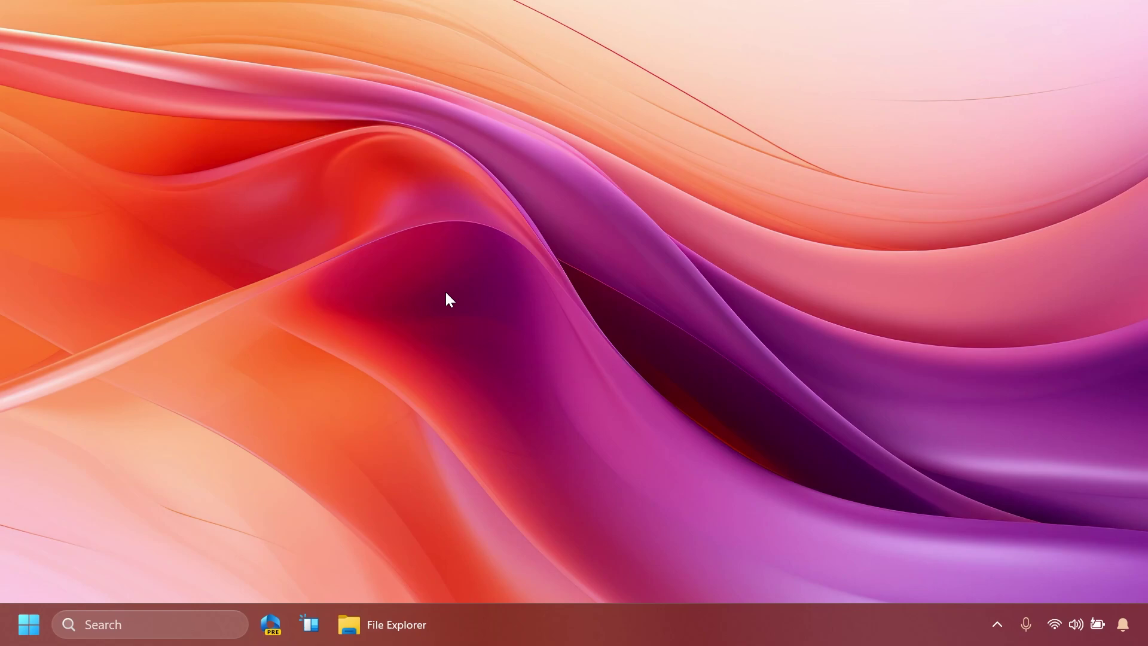
Launch Registry Editor from Start search with 'rege'.
key("super")
type("rege")
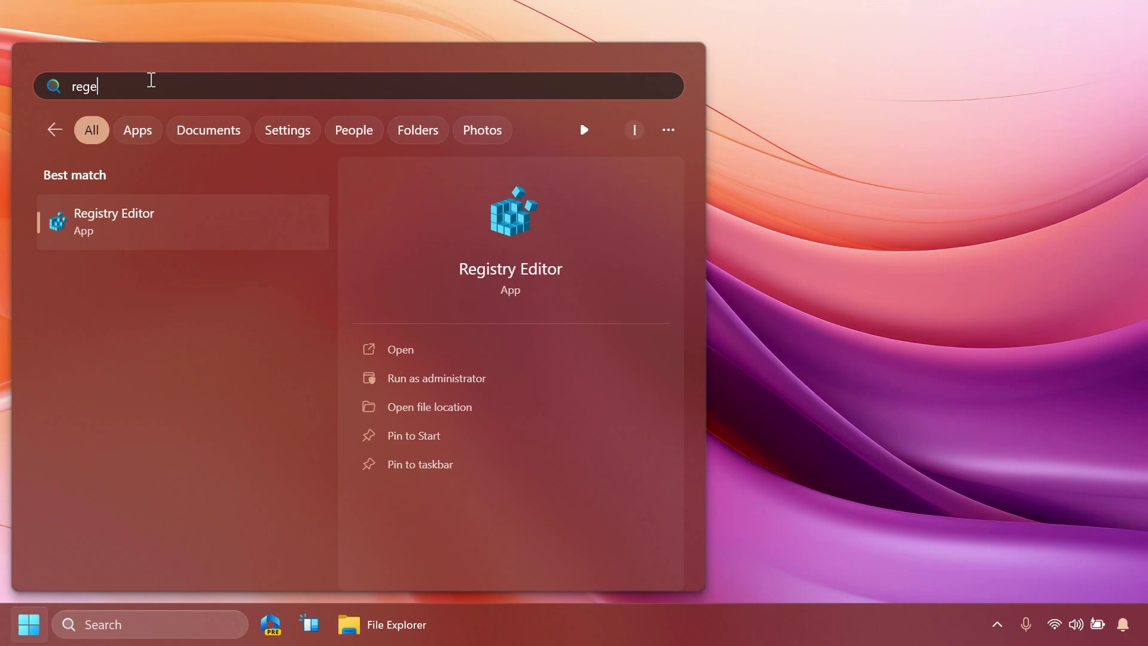
left_click(143, 230)
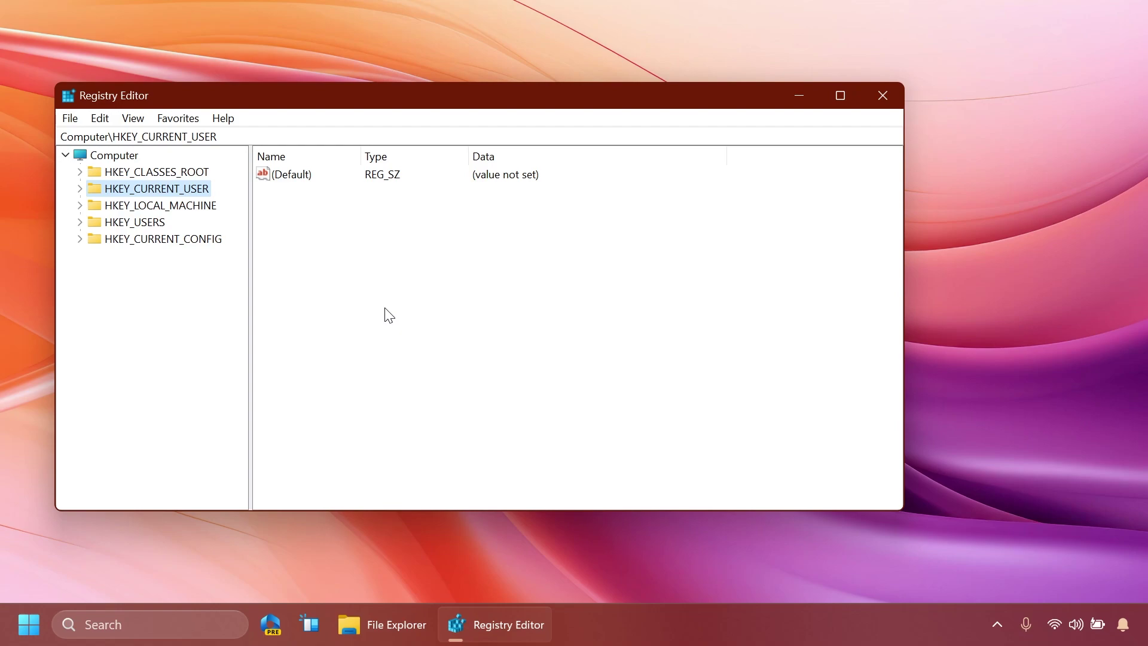
Navigate to HKEY_CURRENT_USER\Software\Microsoft\Windows\Shell\Copilot\BingChat and show its values.
left_click(79, 188)
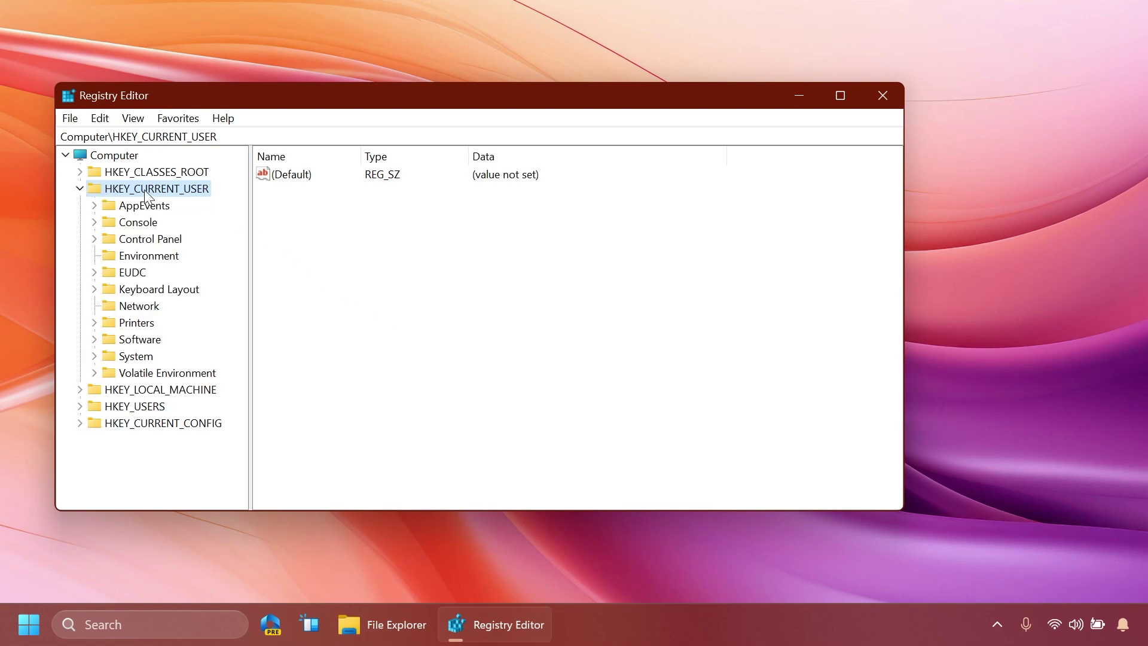
left_click(94, 339)
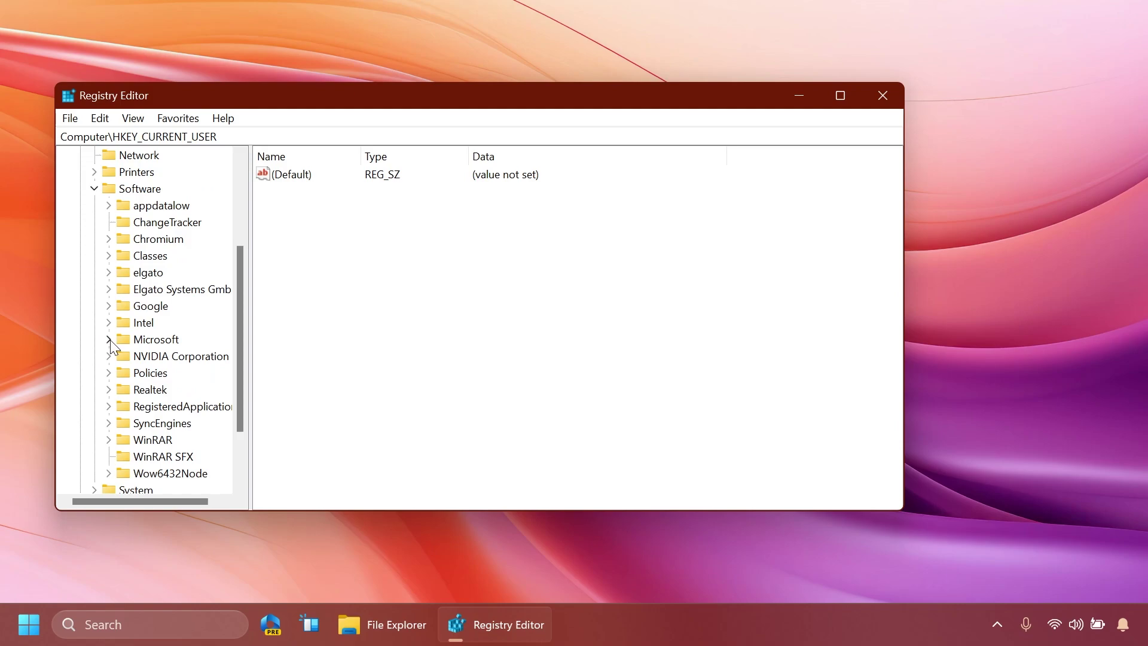
left_click(108, 339)
scroll(114, 347, "down", 15)
left_click(123, 320)
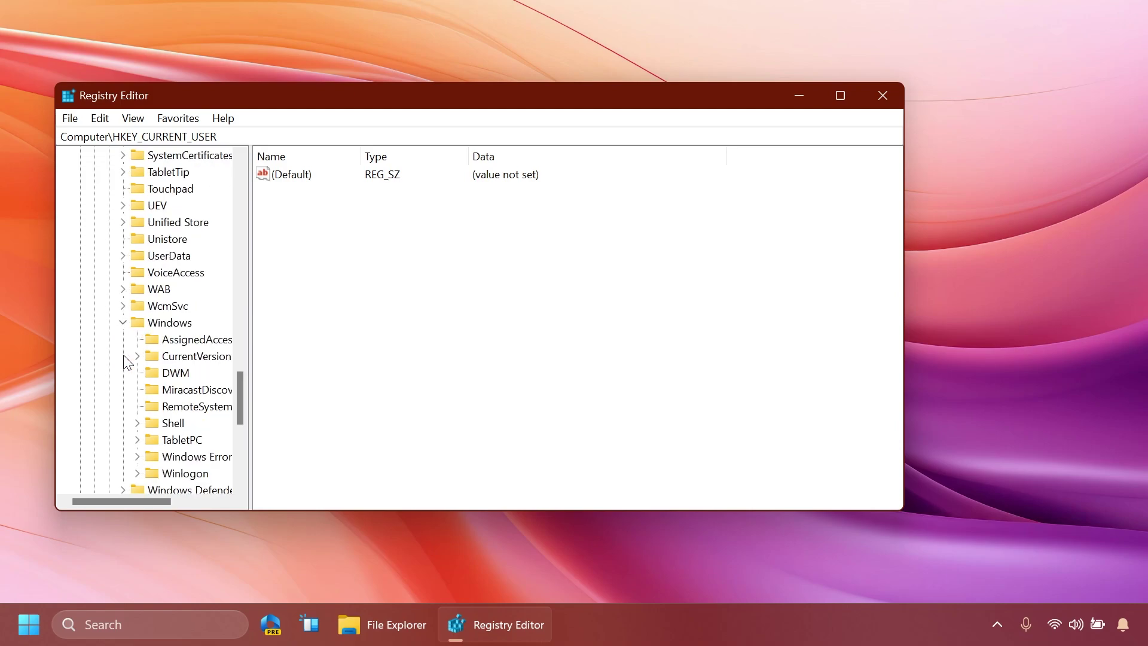
scroll(131, 365, "down", 1)
left_click(137, 372)
scroll(144, 382, "down", 1)
left_click(152, 389)
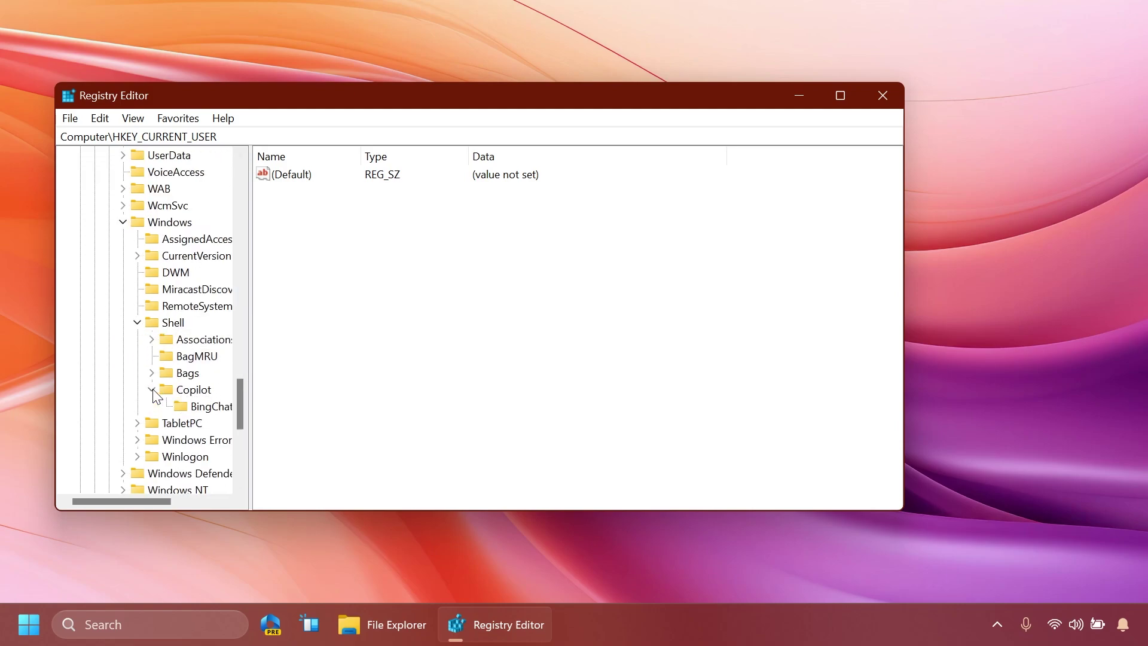
scroll(203, 358, "down", 1)
left_click_drag(248, 340, 295, 342)
left_click(212, 356)
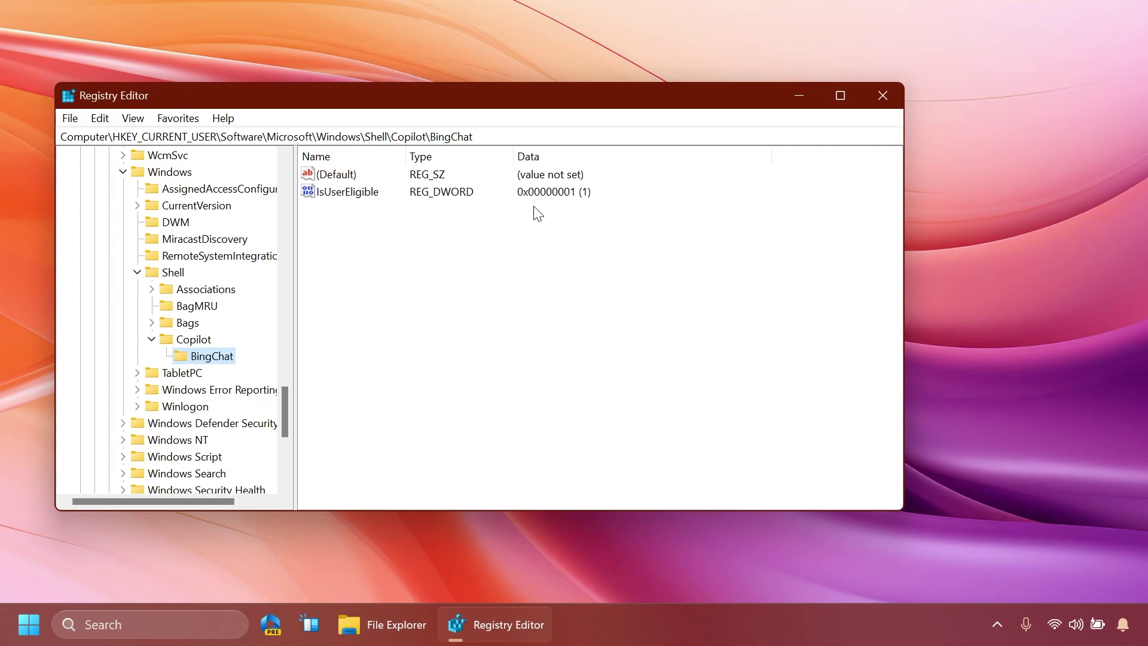
Confirm IsUserEligible's value data is 1, then close Registry Editor.
double_click(342, 192)
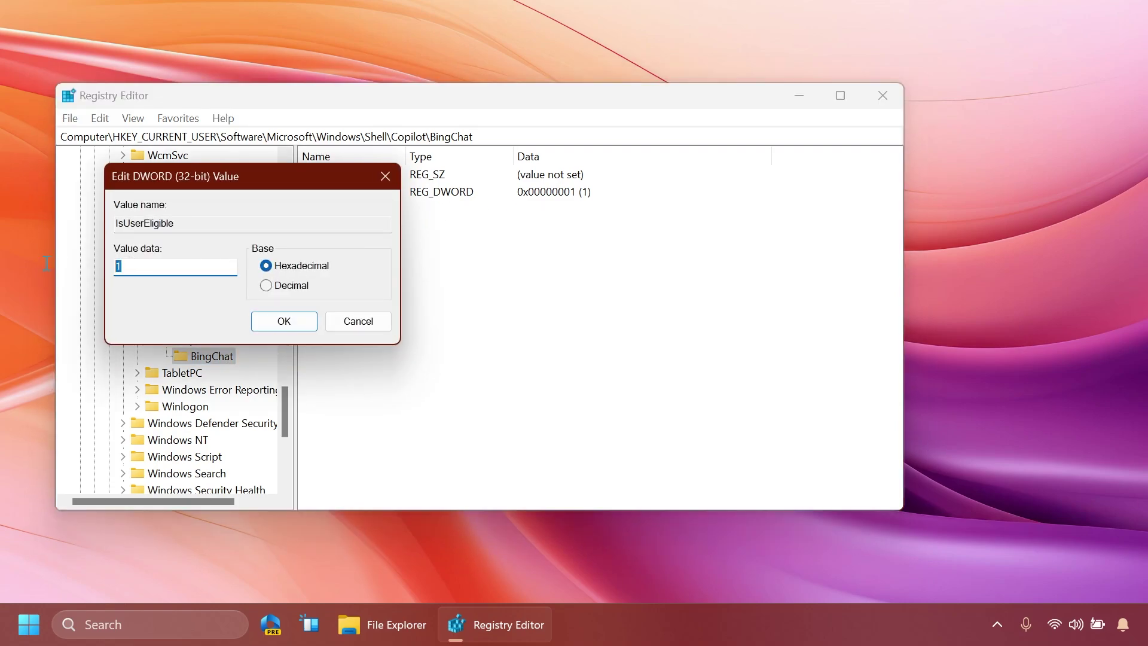
left_click(154, 269)
left_click_drag(253, 178, 228, 210)
left_click(231, 347)
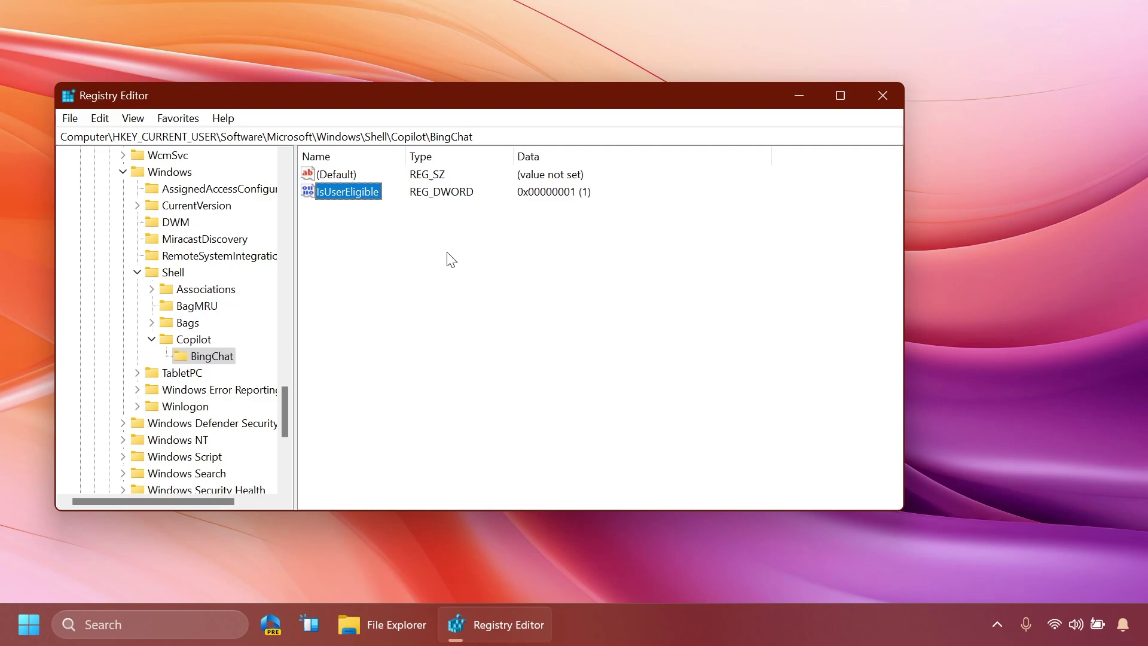
left_click(434, 265)
key("alt+F4")
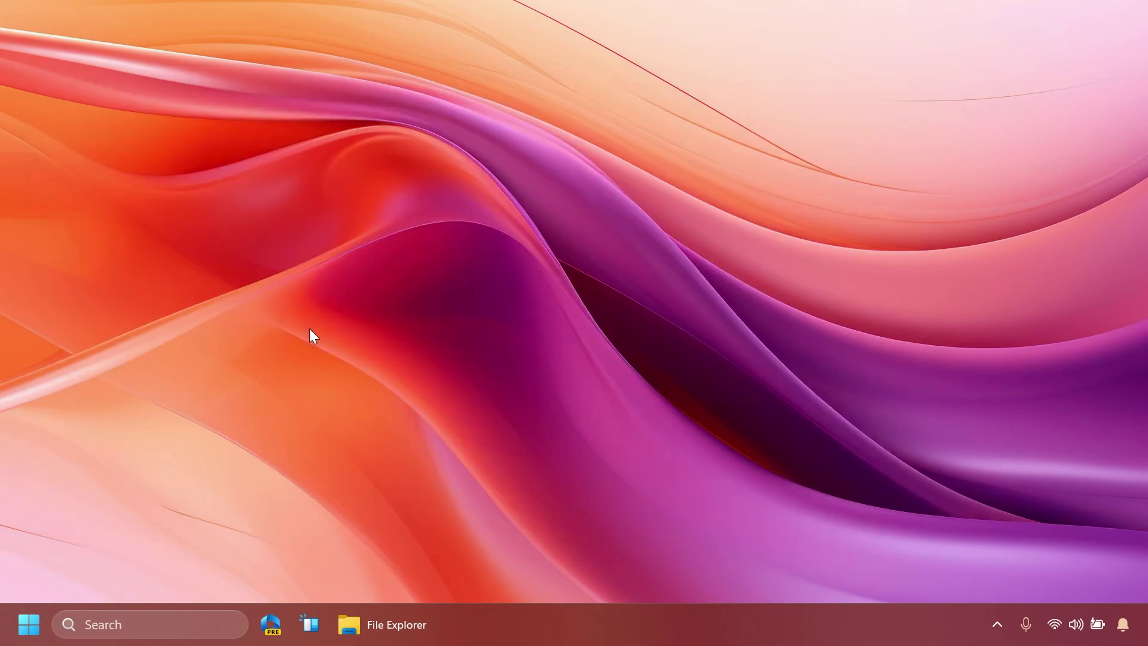
Open Microsoft Store and get updates for the apps in Library.
key("super")
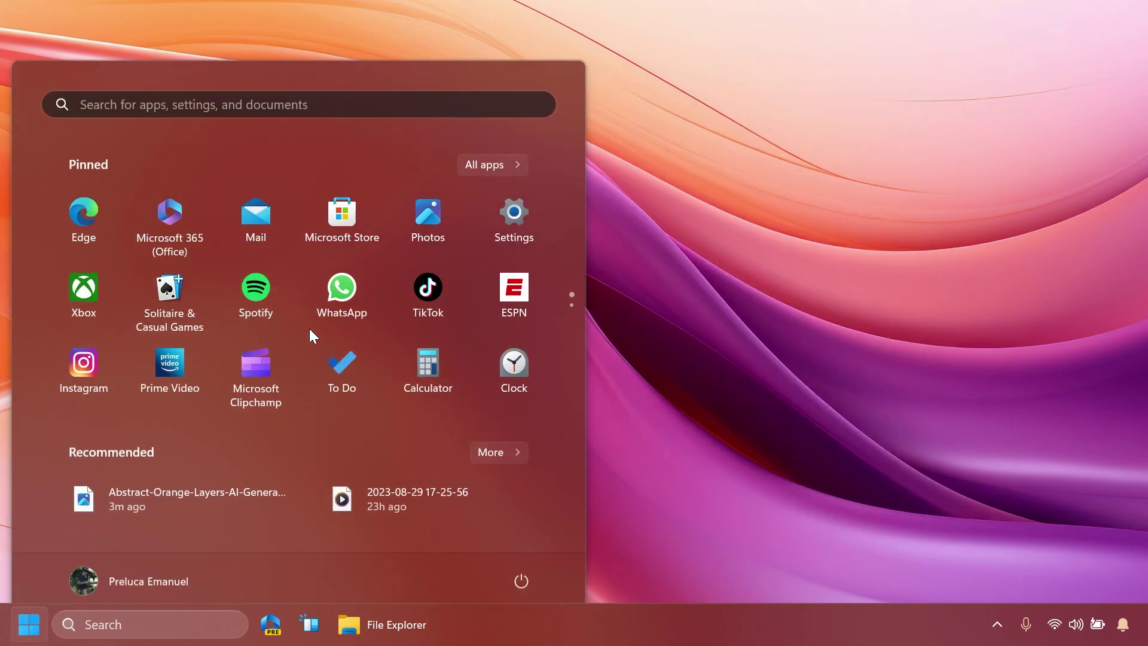
type("store")
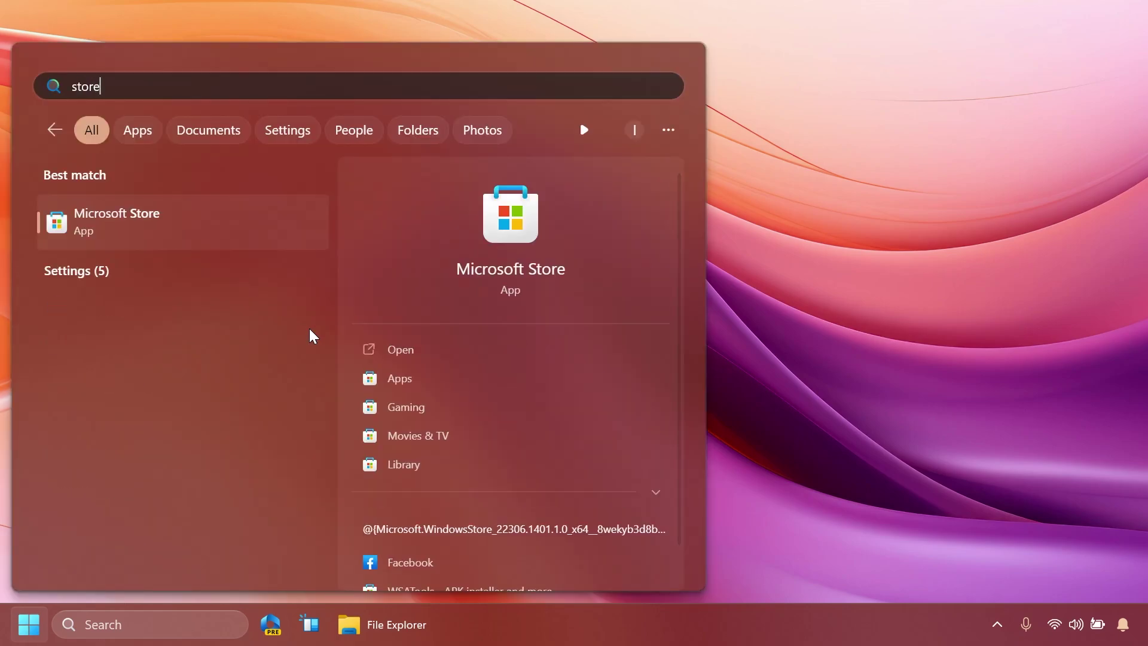
key("Return")
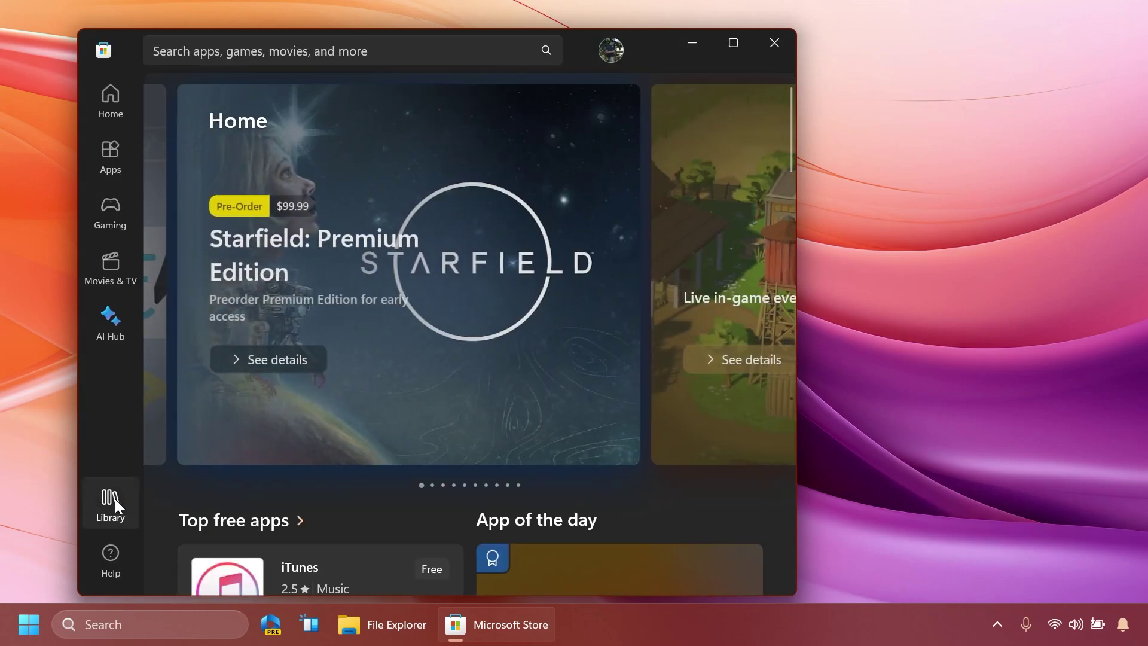
left_click(110, 498)
left_click(673, 161)
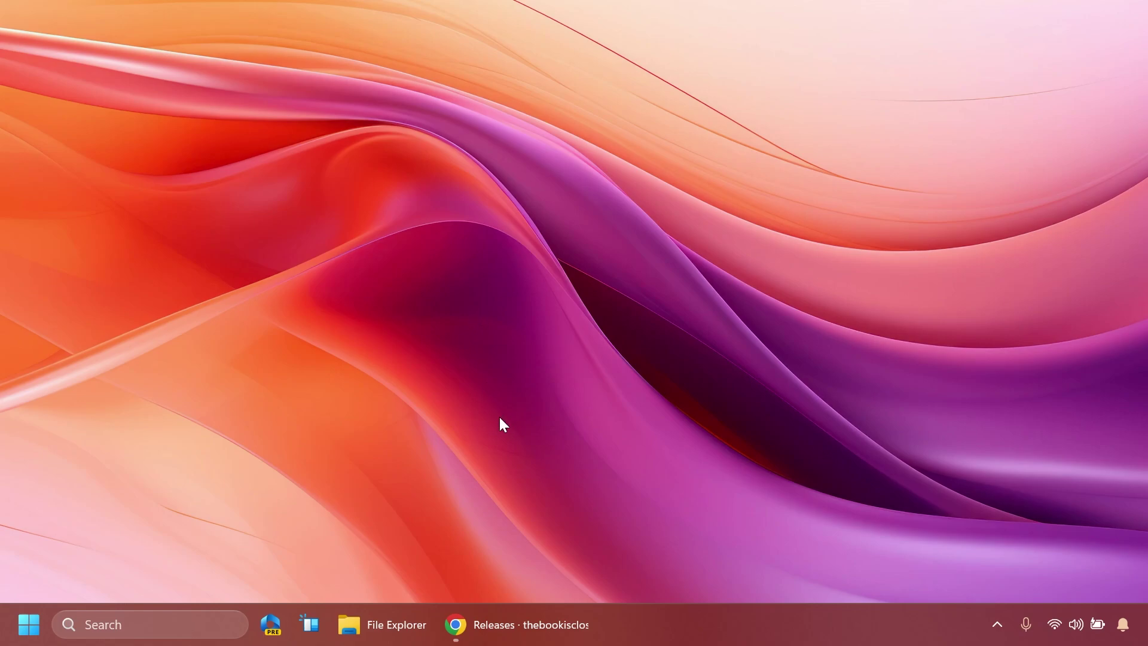
Scroll to the ViVeTool v0.3.3 release on the GitHub releases page in Chrome.
left_click(511, 622)
scroll(539, 309, "down", 3)
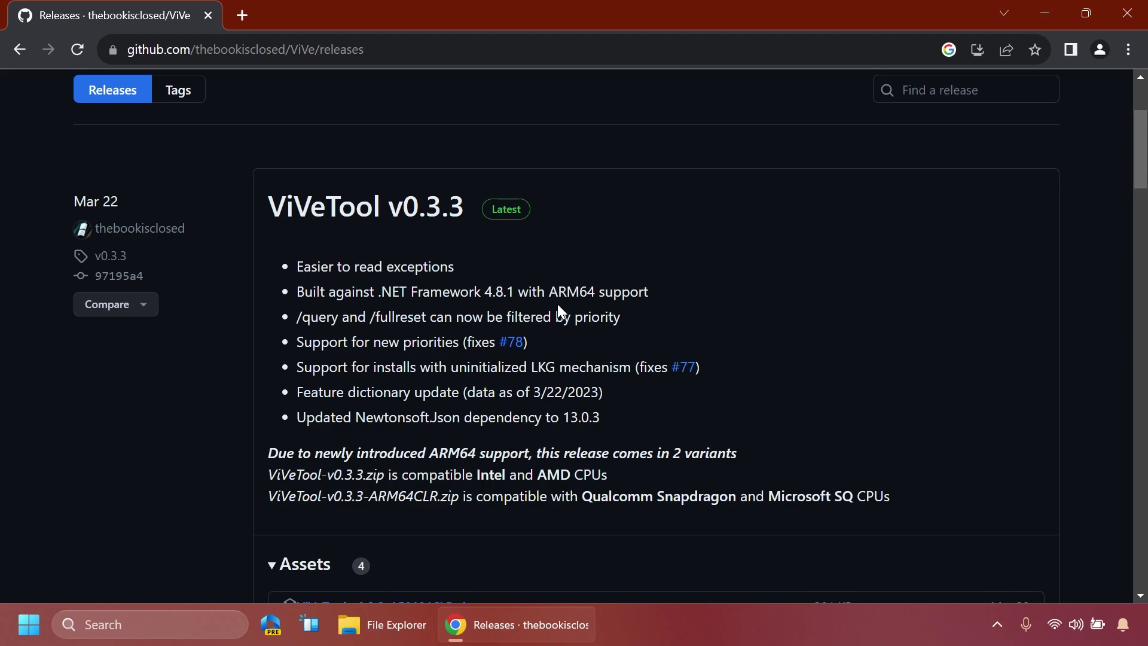
scroll(557, 304, "down", 3)
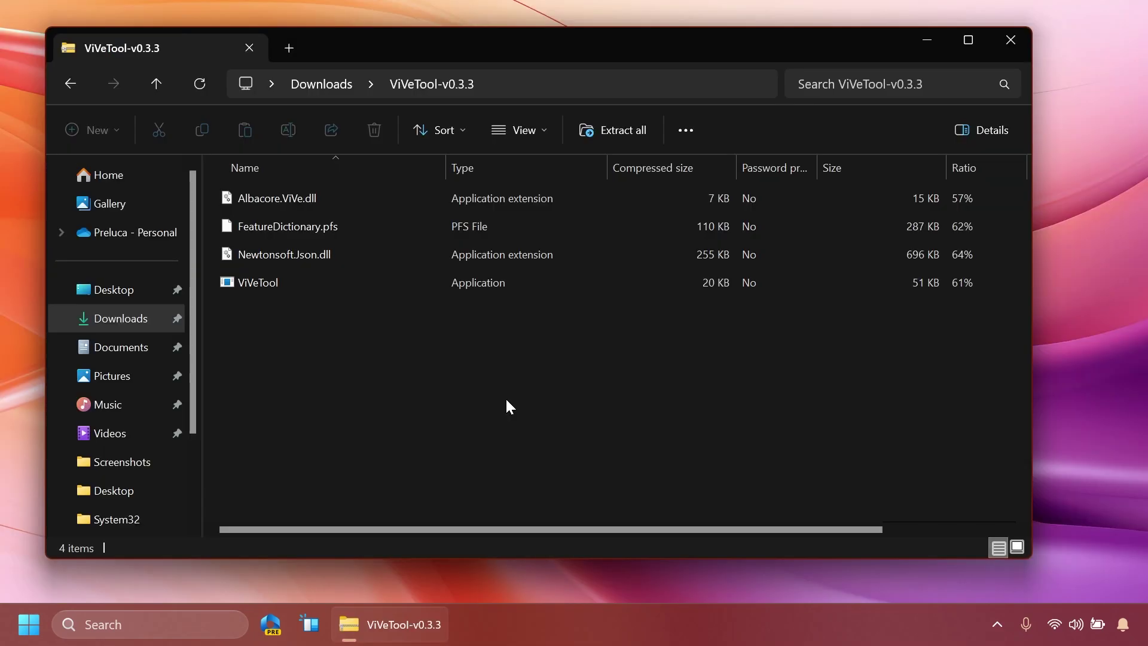
Set C:\Windows\System32 as the extraction destination for the ViVeTool archive.
left_click(617, 129)
left_click(758, 227)
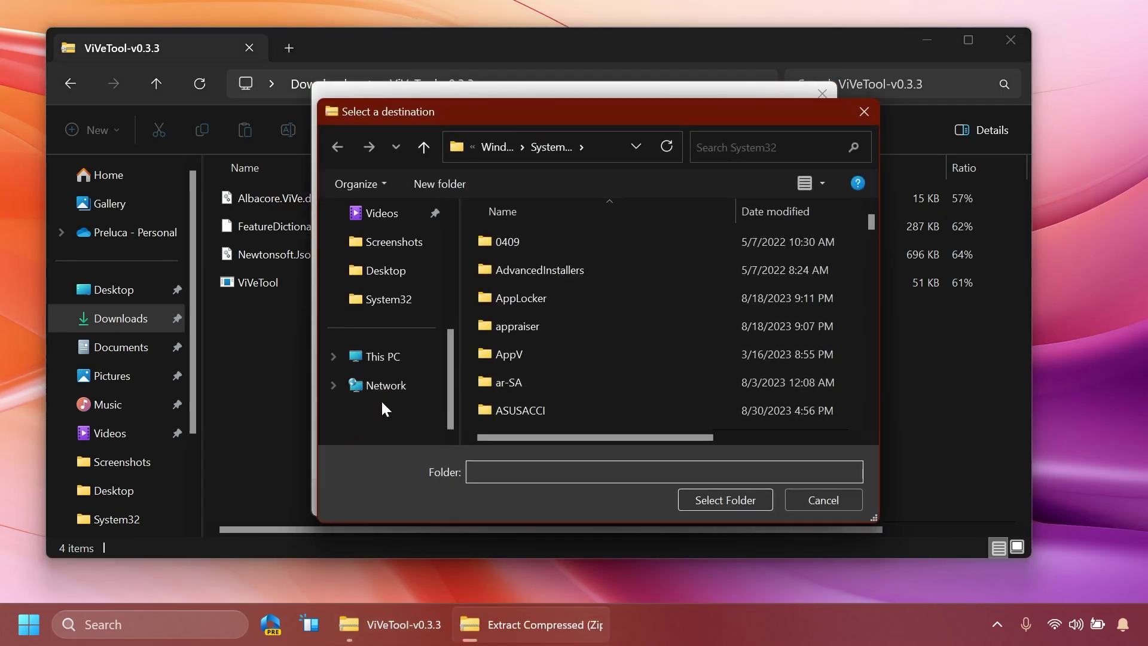
left_click(392, 358)
double_click(609, 261)
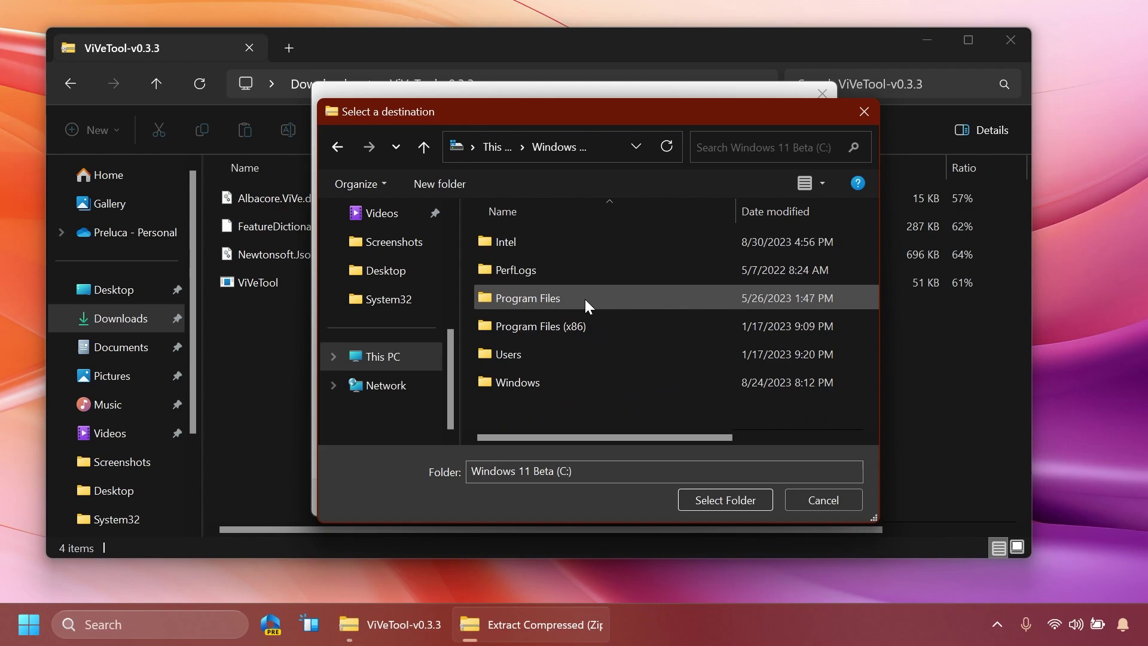
double_click(536, 379)
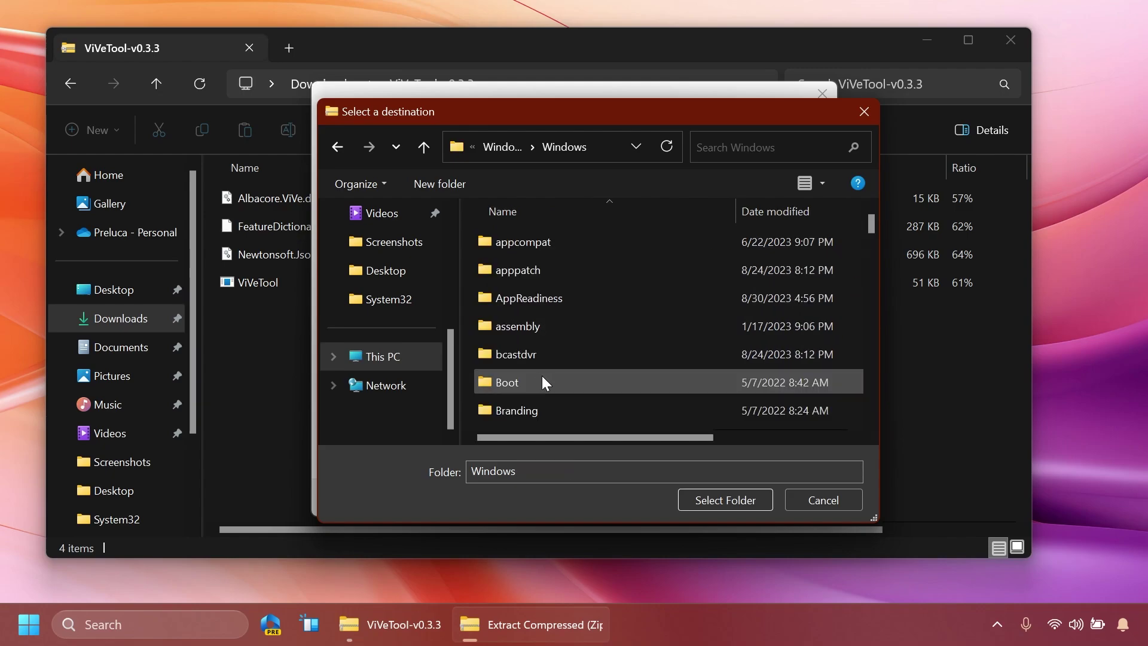
scroll(544, 394, "down", 15)
left_click(547, 415)
left_click(715, 509)
Extract ViVeTool, replacing existing files with admin permission, and close both Explorer windows.
left_click(703, 498)
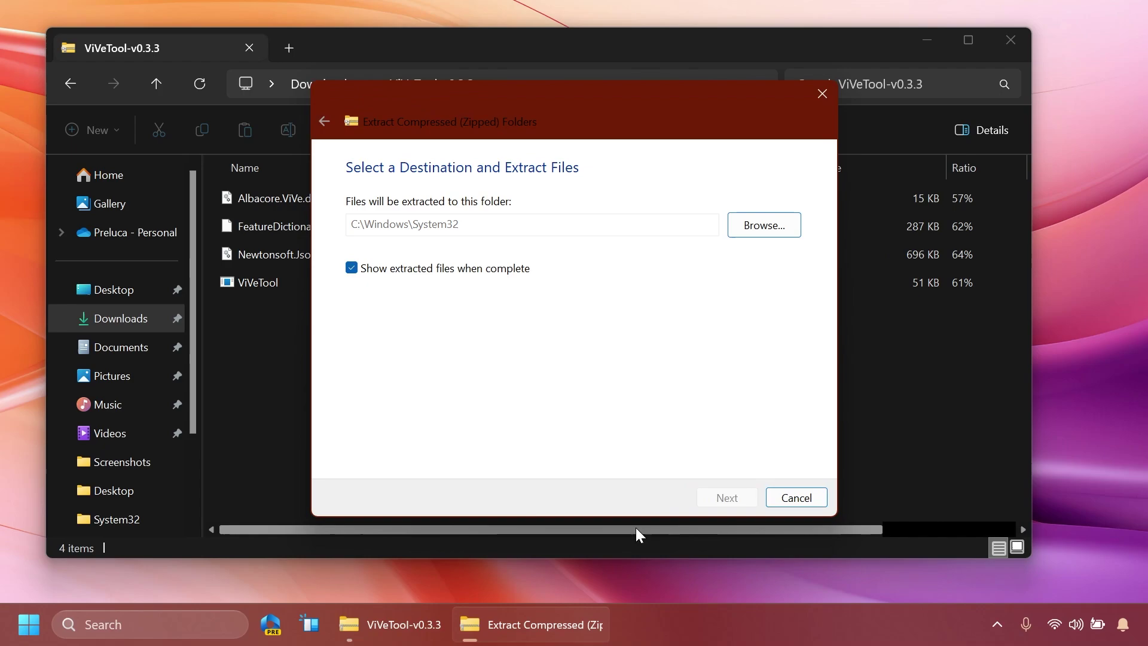
left_click(256, 248)
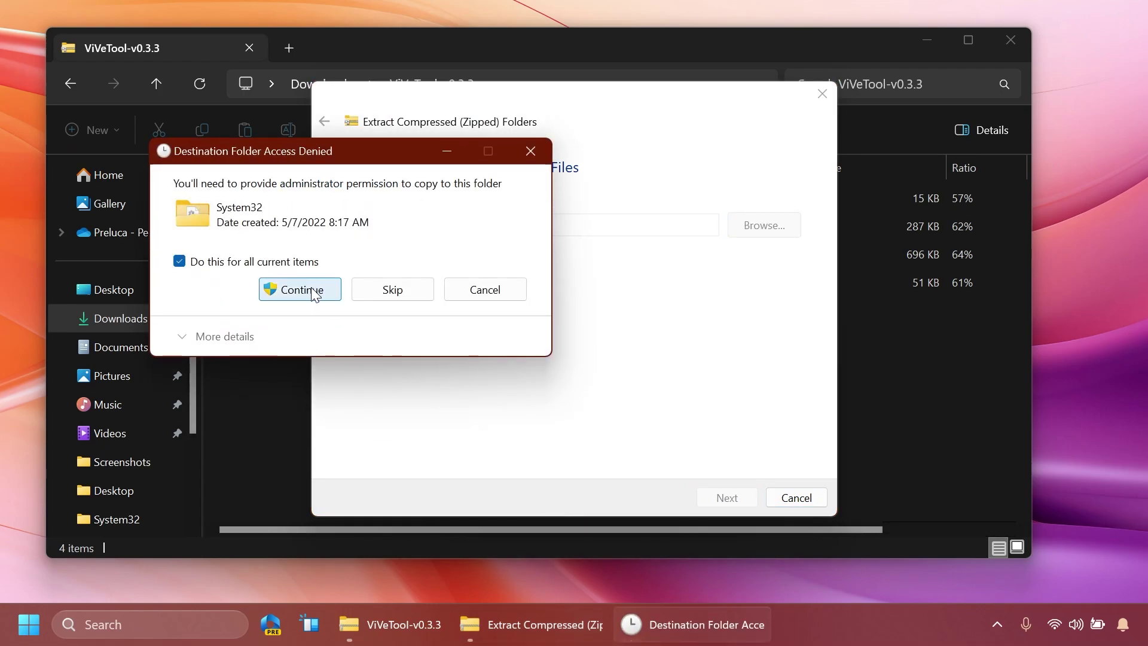
left_click(302, 287)
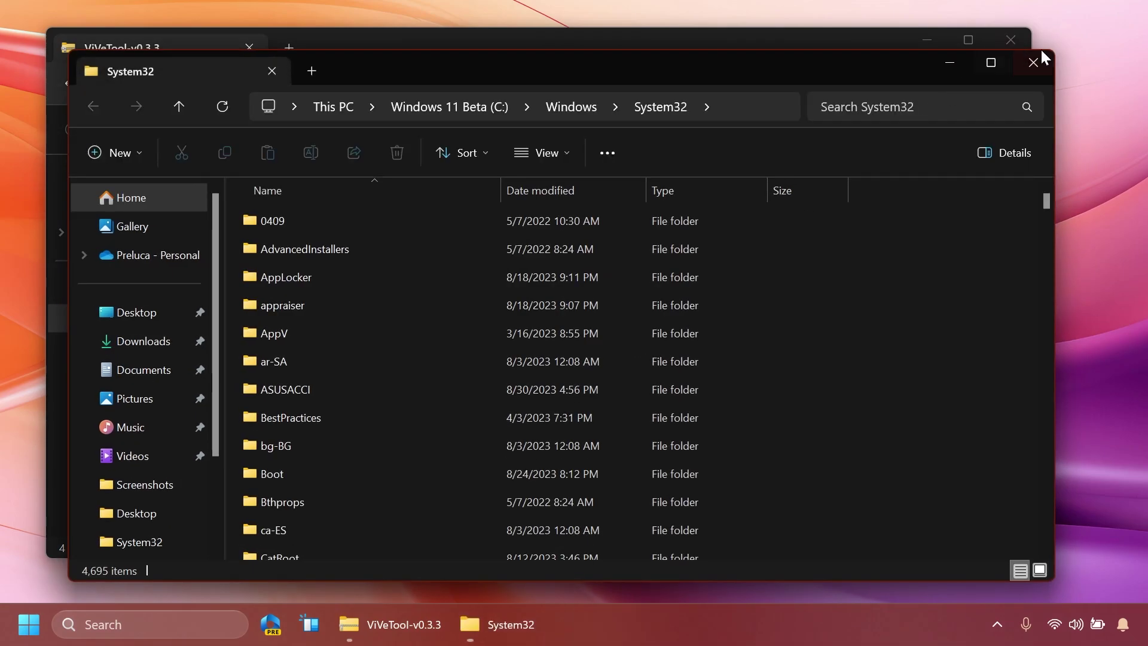
left_click(1038, 48)
left_click(1025, 41)
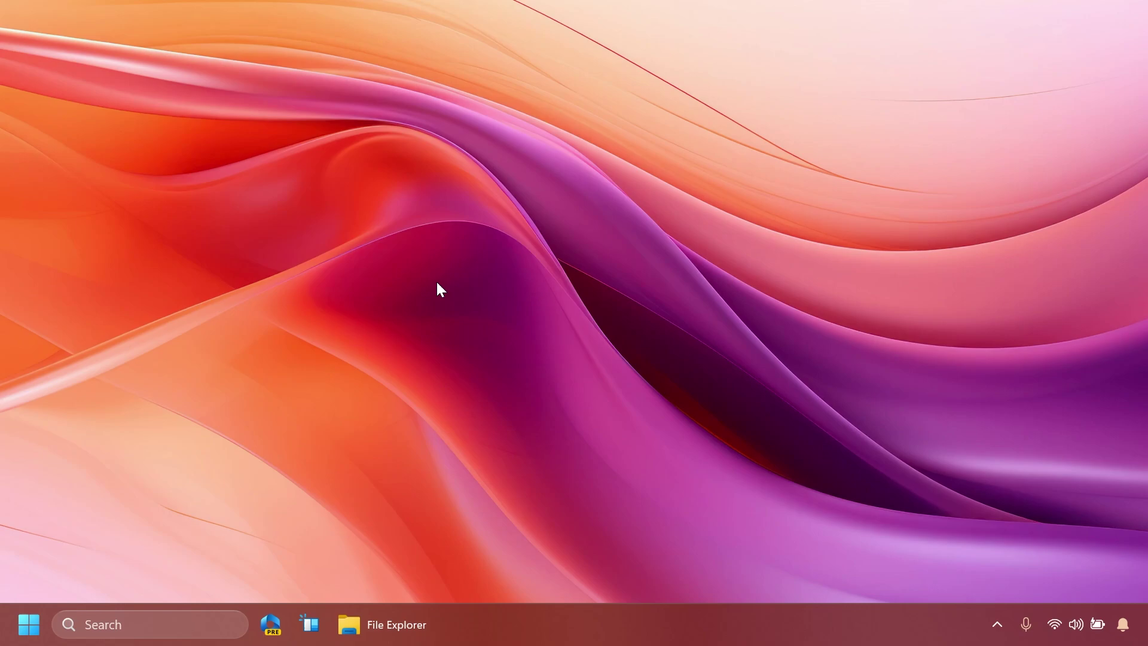
Launch Command Prompt as administrator.
key("super")
type("cmd")
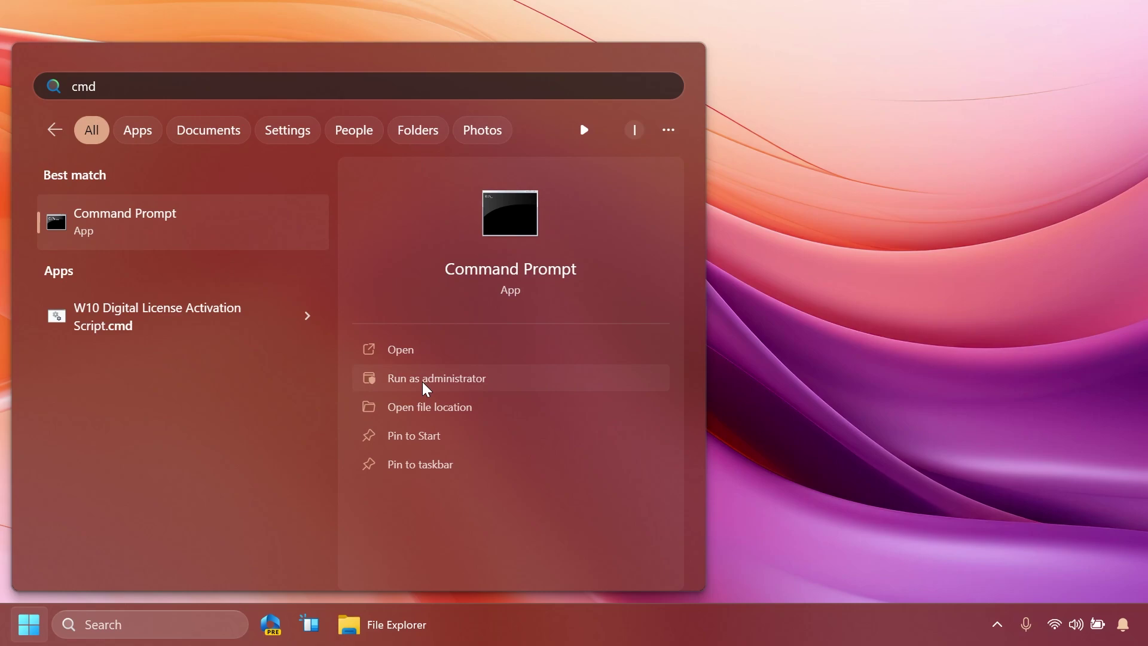
left_click(422, 379)
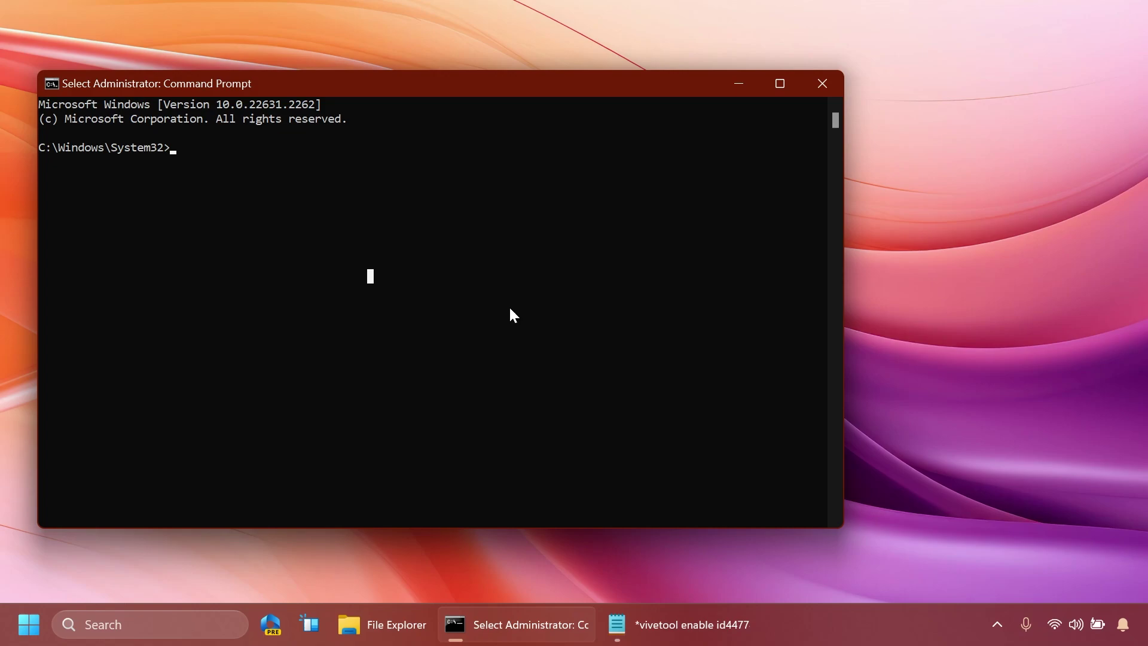
Run vivetool /enable for IDs 44774629 and 44850061, copied from Notepad.
left_click(679, 624)
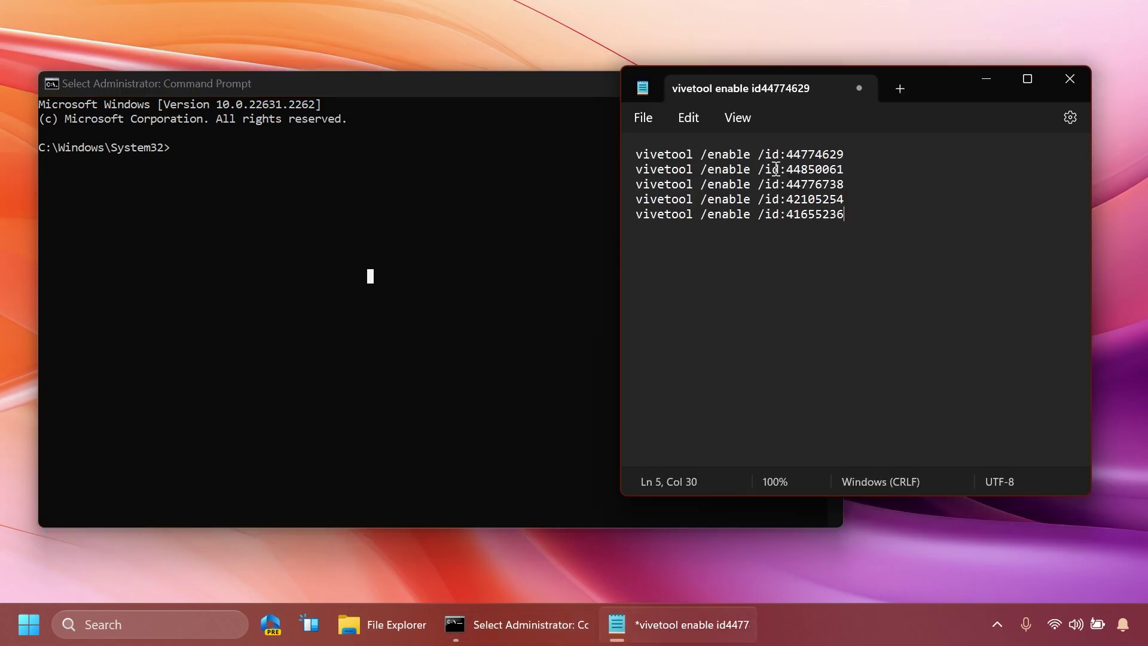
left_click(855, 154)
left_click_drag(855, 154, 625, 154)
key("ctrl+c")
left_click(446, 231)
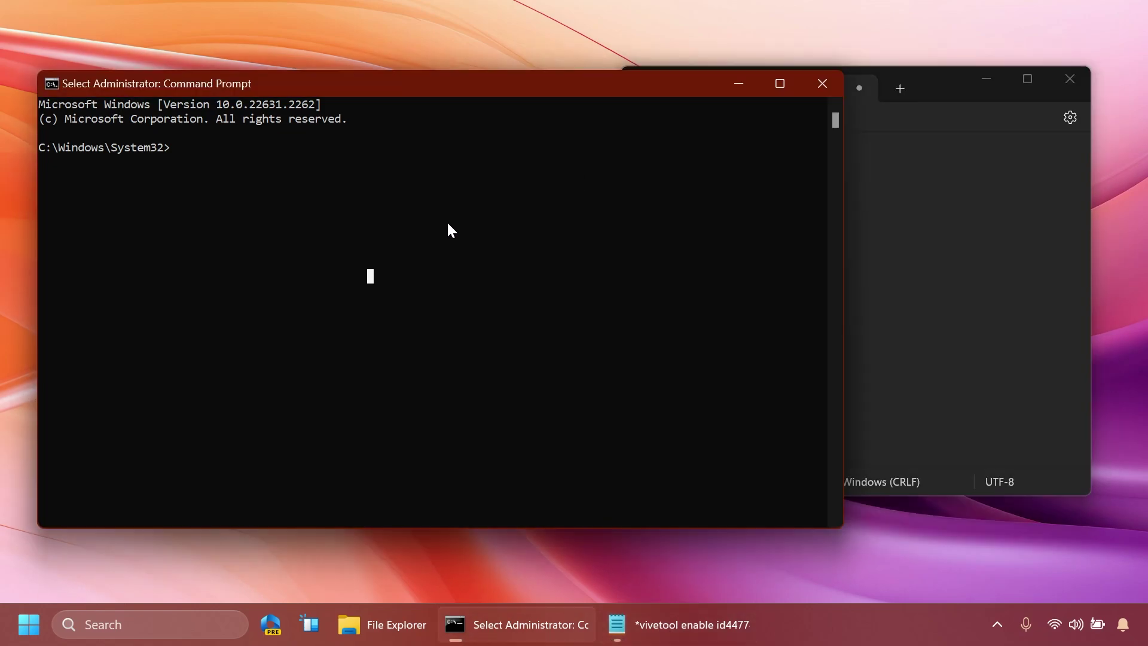
right_click(446, 231)
key("Return")
left_click(976, 254)
left_click_drag(853, 169, 622, 169)
key("ctrl+c")
left_click(461, 281)
right_click(461, 280)
key("Return")
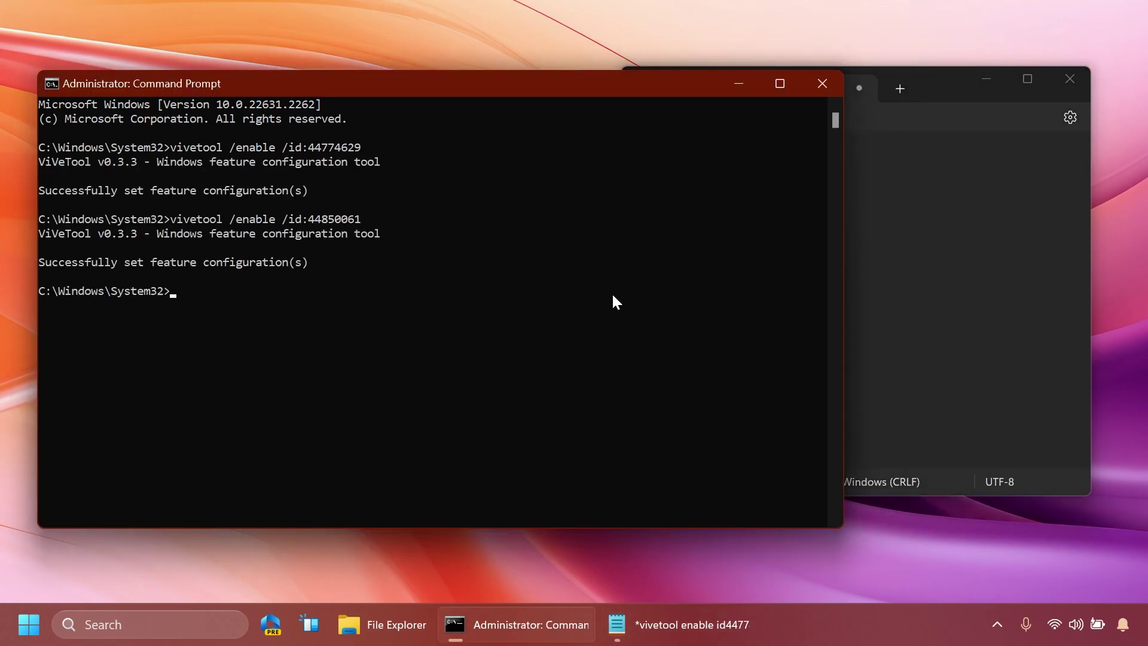
Run vivetool /enable for IDs 44776738 and 42105254.
left_click(938, 264)
left_click_drag(853, 184, 625, 185)
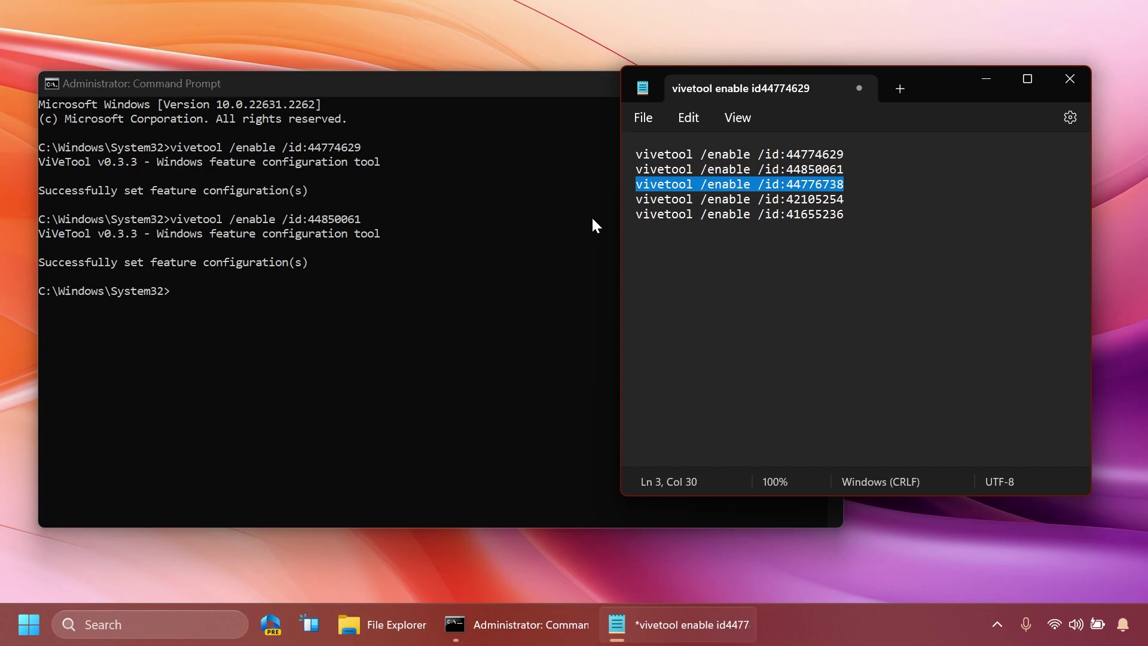
key("ctrl+c")
left_click(472, 312)
right_click(472, 312)
key("Return")
left_click_drag(858, 199, 628, 203)
key("ctrl+c")
left_click(494, 364)
right_click(494, 365)
key("Return")
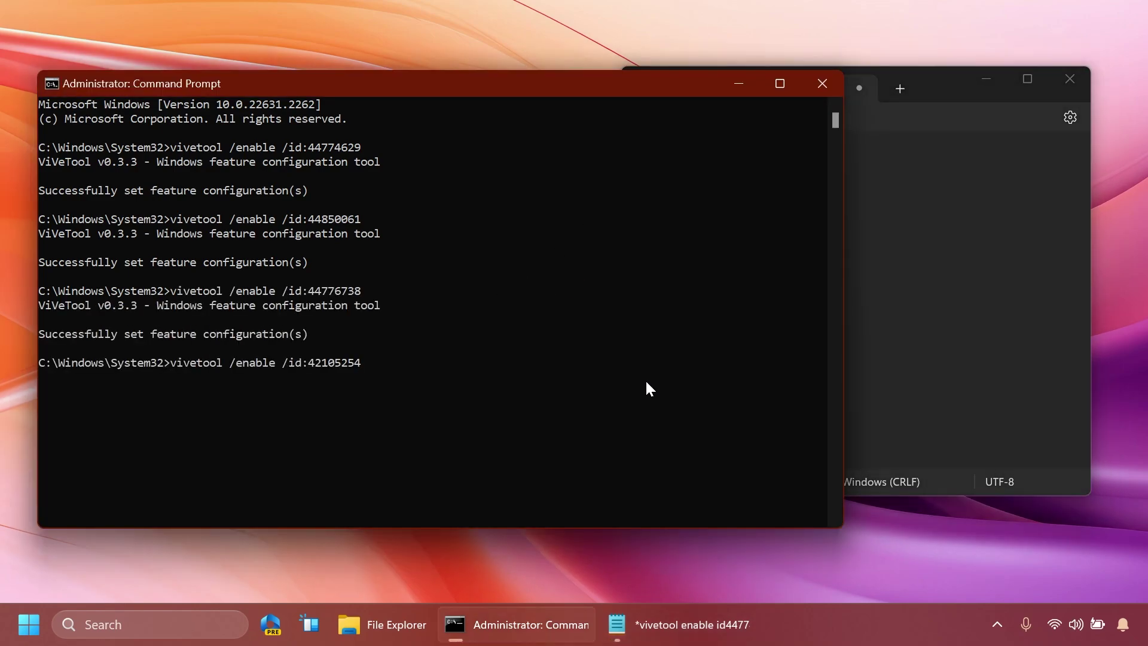
Run vivetool /enable for ID 41655236, then close Notepad.
left_click(903, 330)
key("shift+Home")
key("ctrl+c")
left_click(438, 414)
right_click(437, 414)
key("Return")
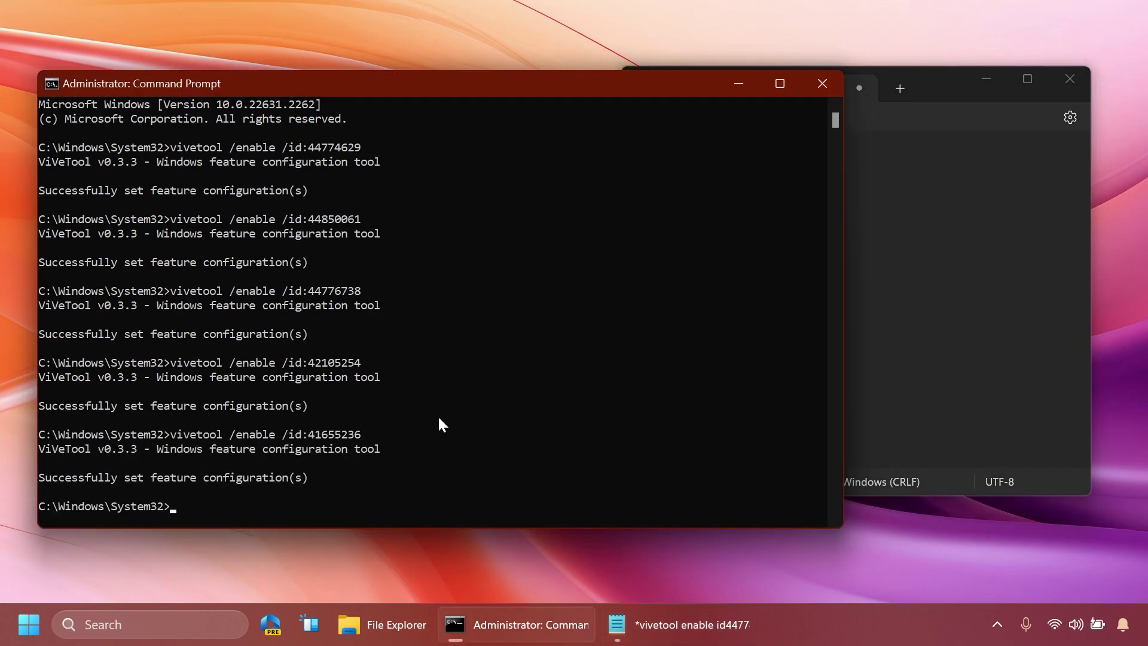
left_click(1069, 78)
scroll(332, 306, "down", 5)
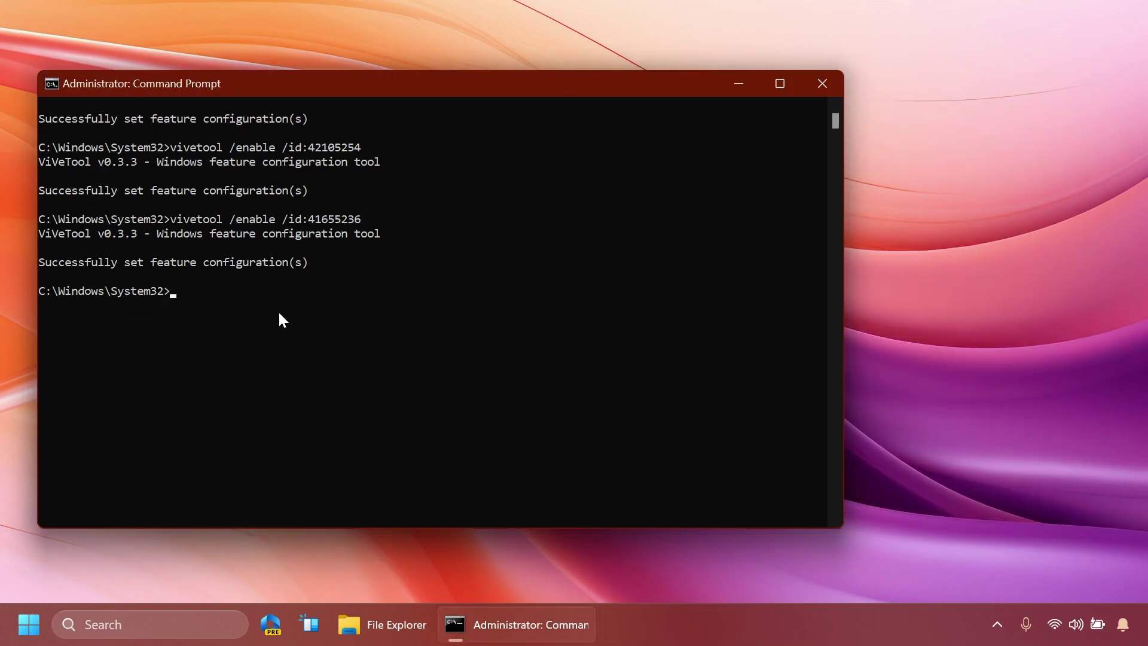
scroll(279, 317, "up", 5)
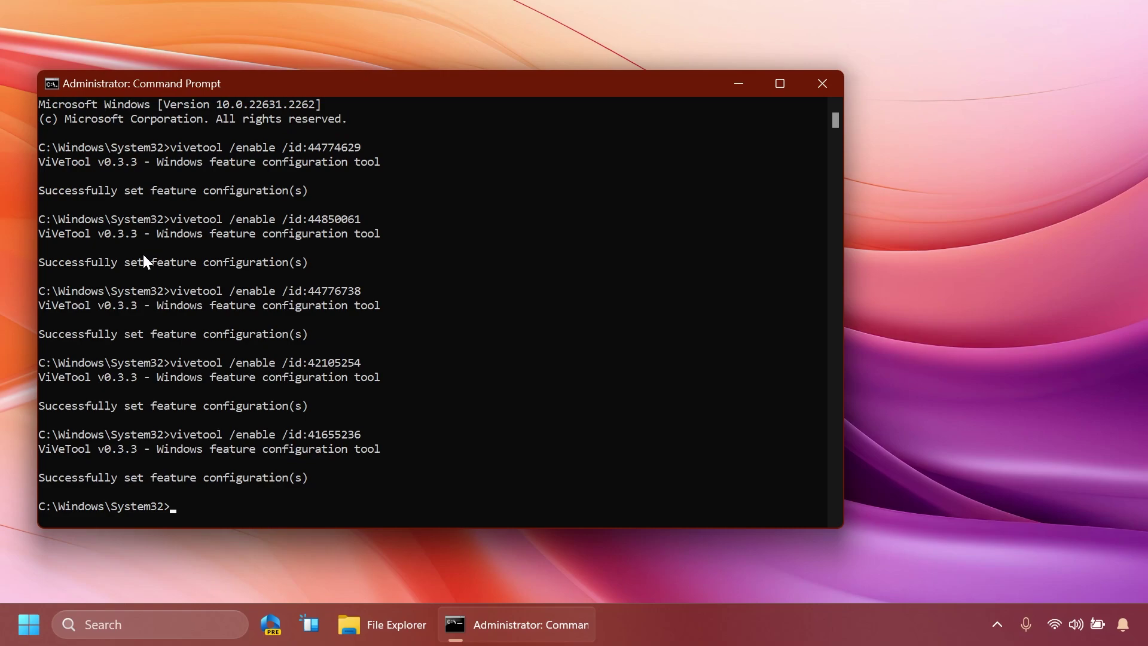
Close Command Prompt and open Taskbar settings from the taskbar context menu.
left_click(832, 81)
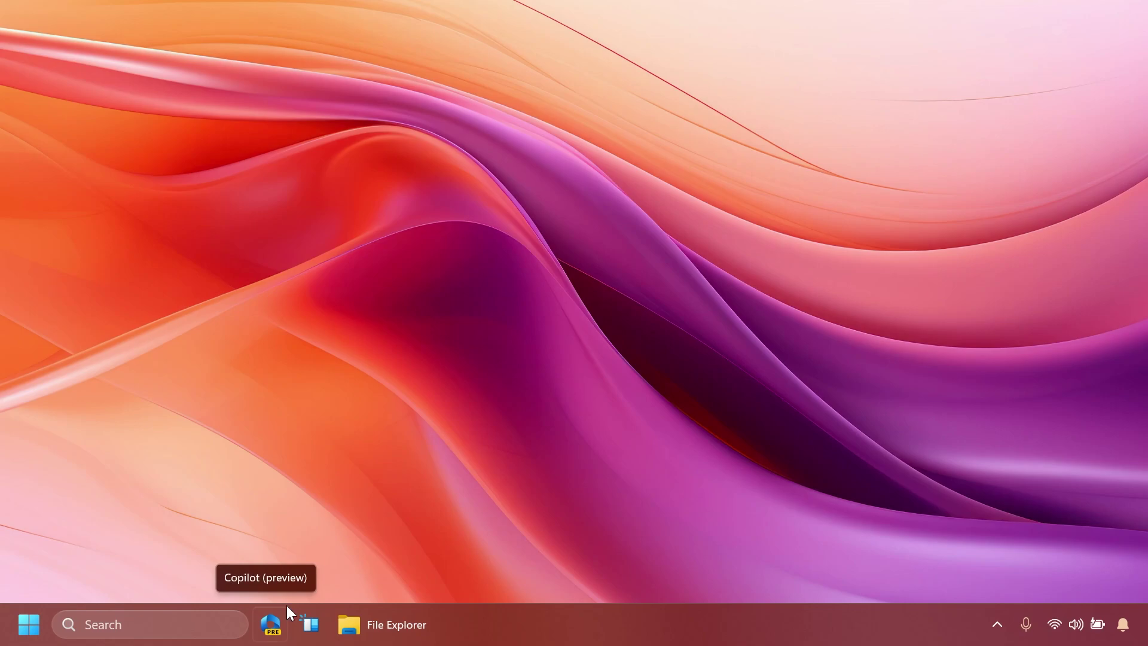
right_click(545, 638)
left_click(582, 588)
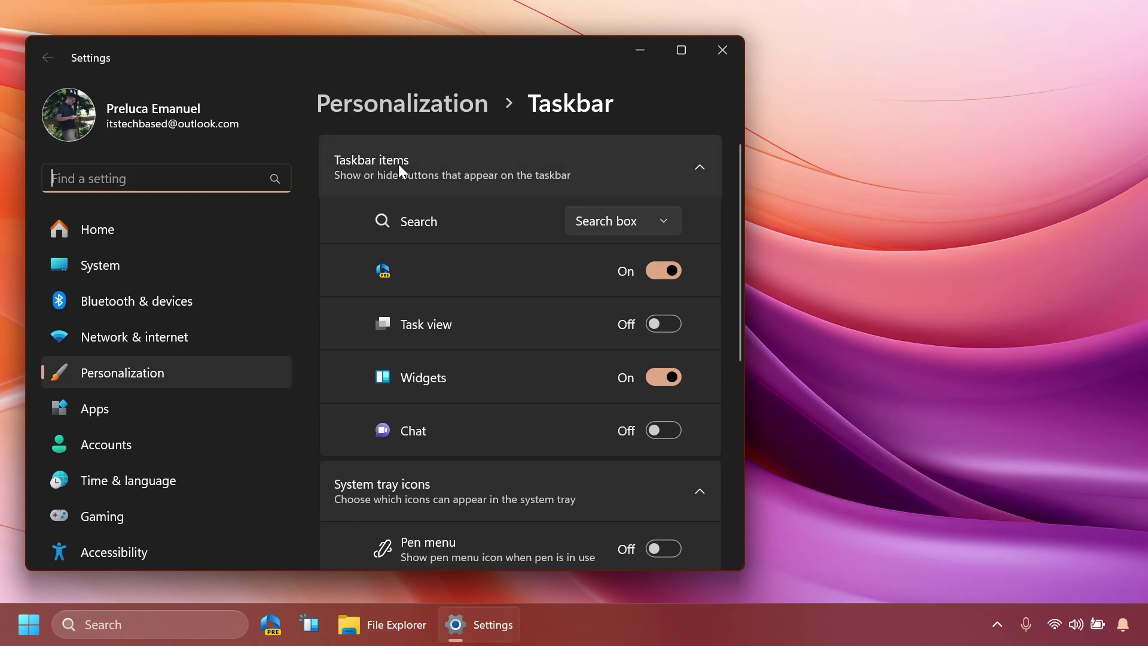
Toggle the Copilot taskbar switch off and back on, then close Settings.
left_click(665, 274)
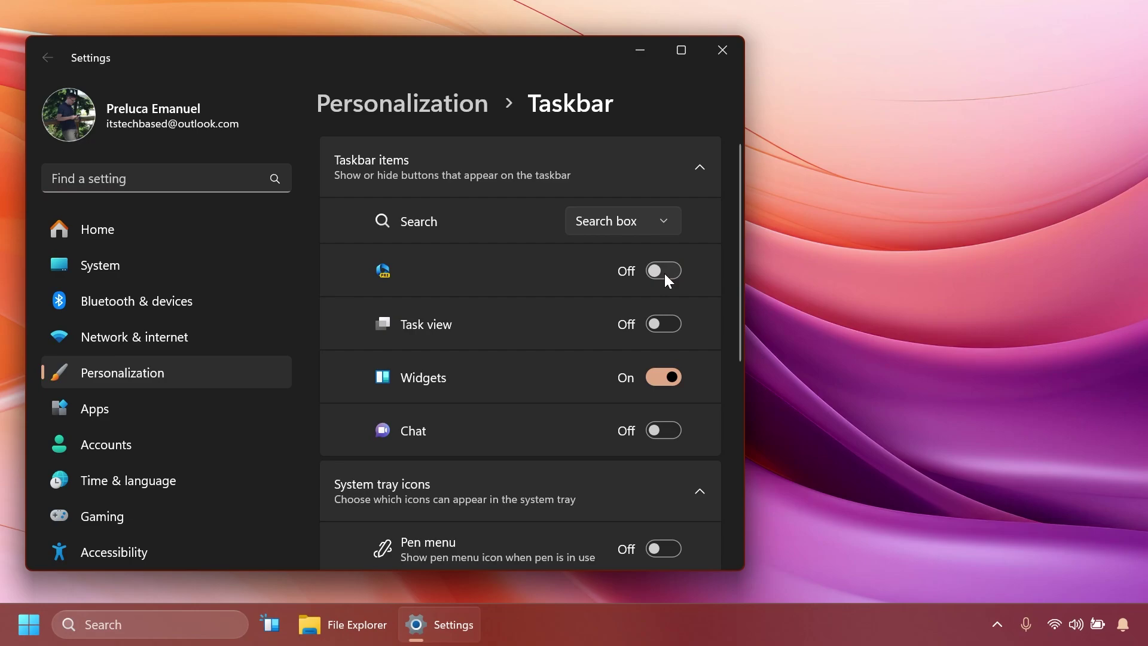
left_click(665, 274)
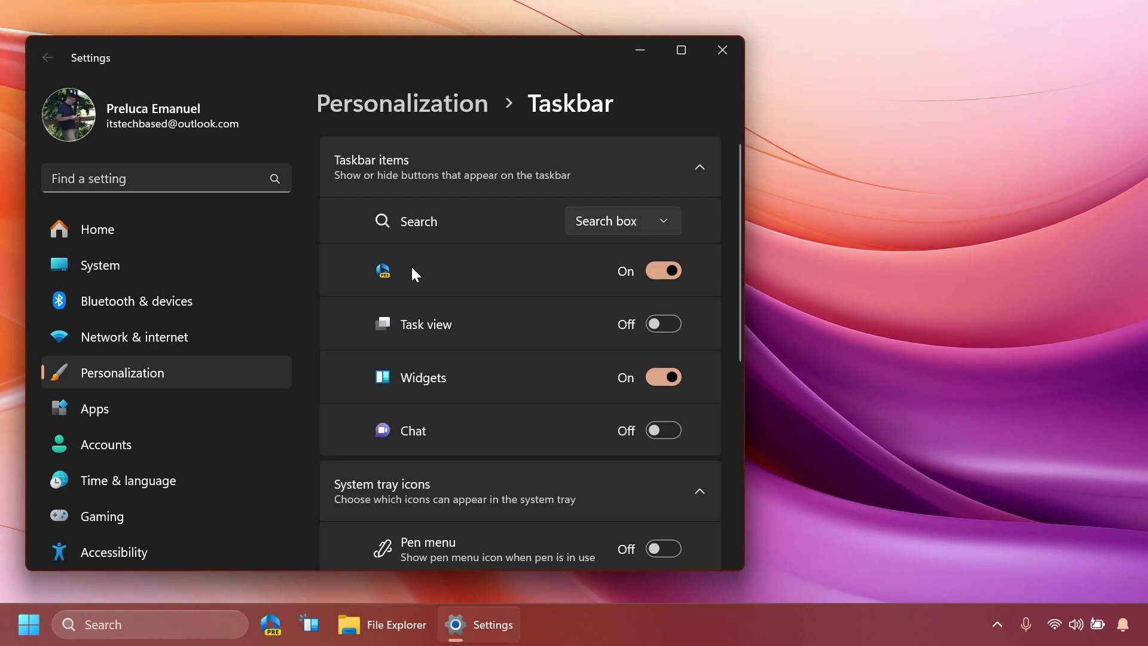
left_click(722, 50)
Open the Copilot preview pane from its taskbar icon, then close it with Win+C.
left_click(271, 622)
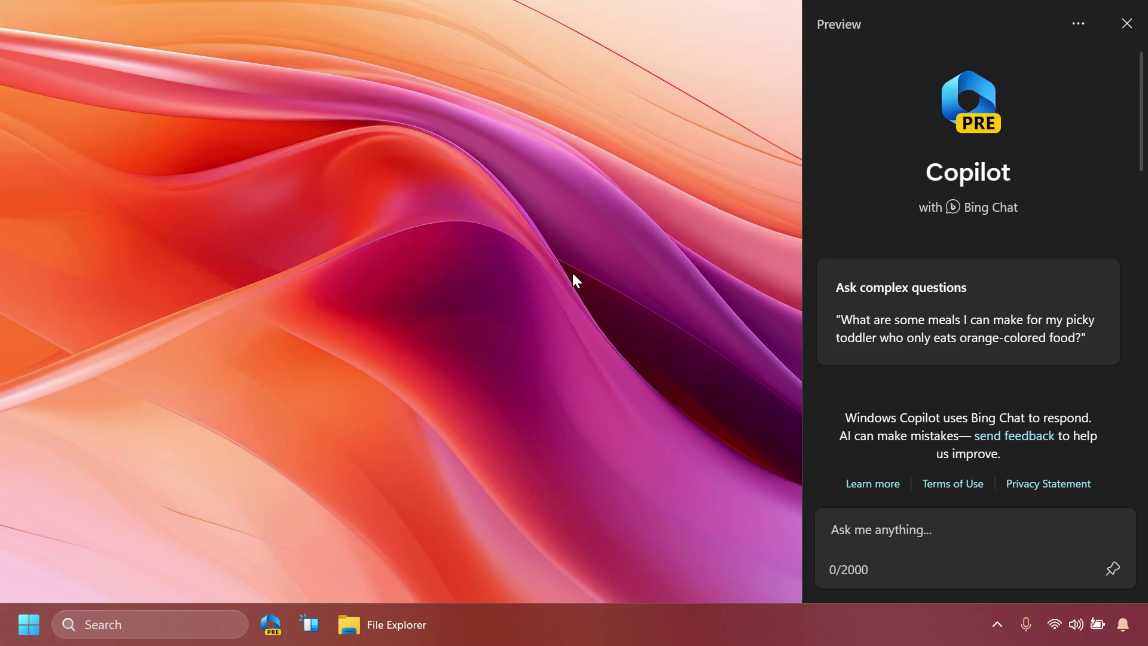
key("super+c")
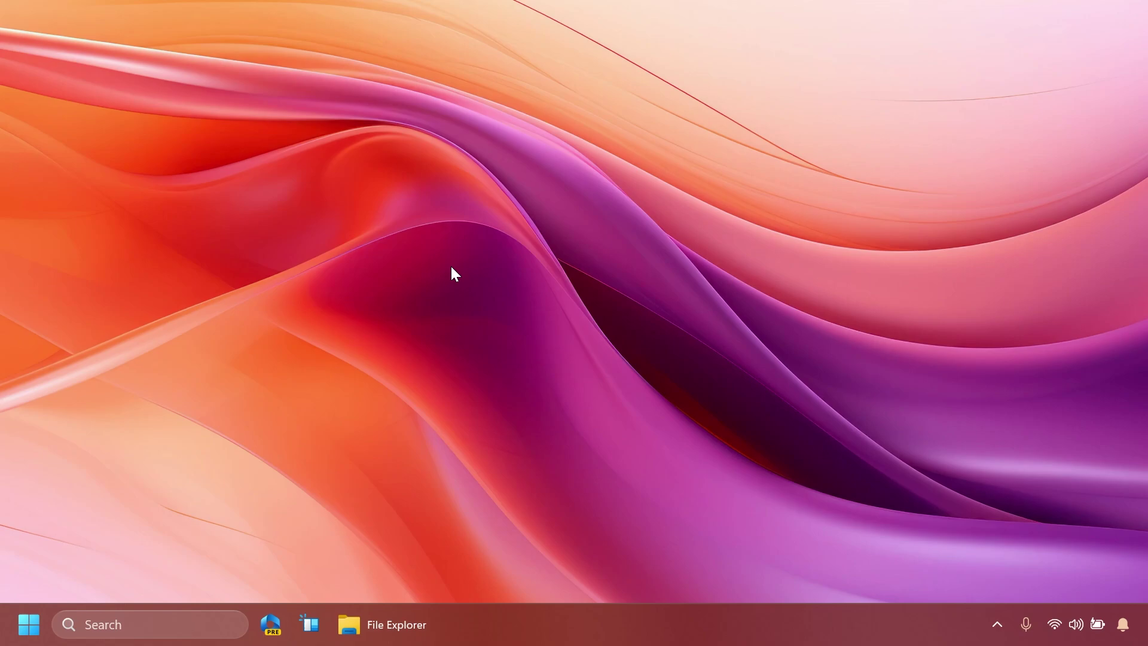